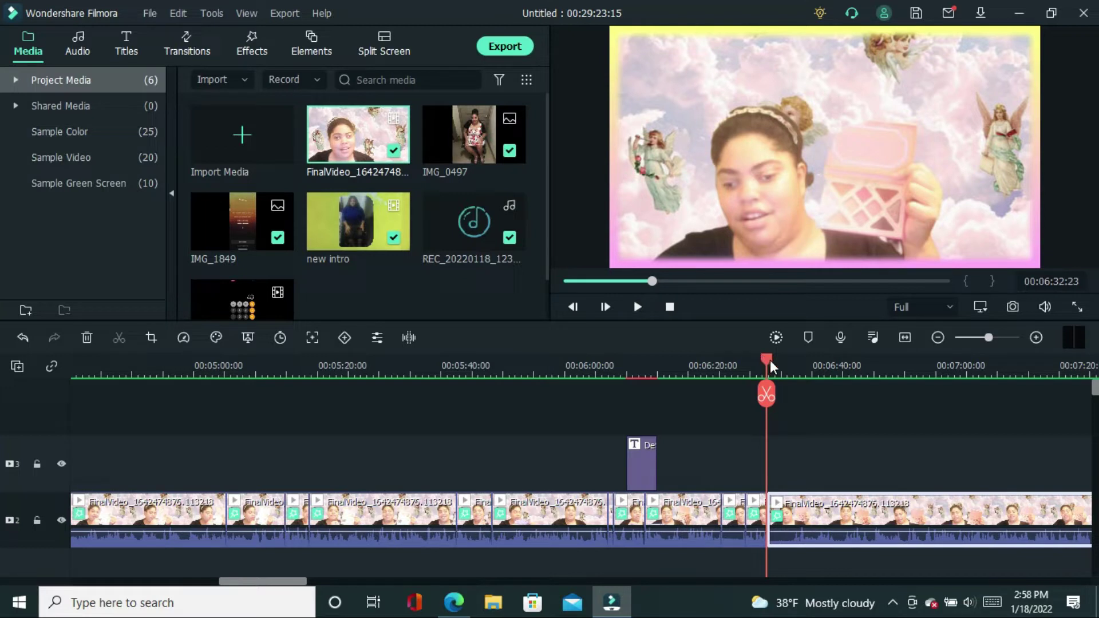
Step: Split the main clip at 00:06:37:18 and delete the piece from 00:06:32:23 up to that point
left_click_drag(771, 360, 800, 375)
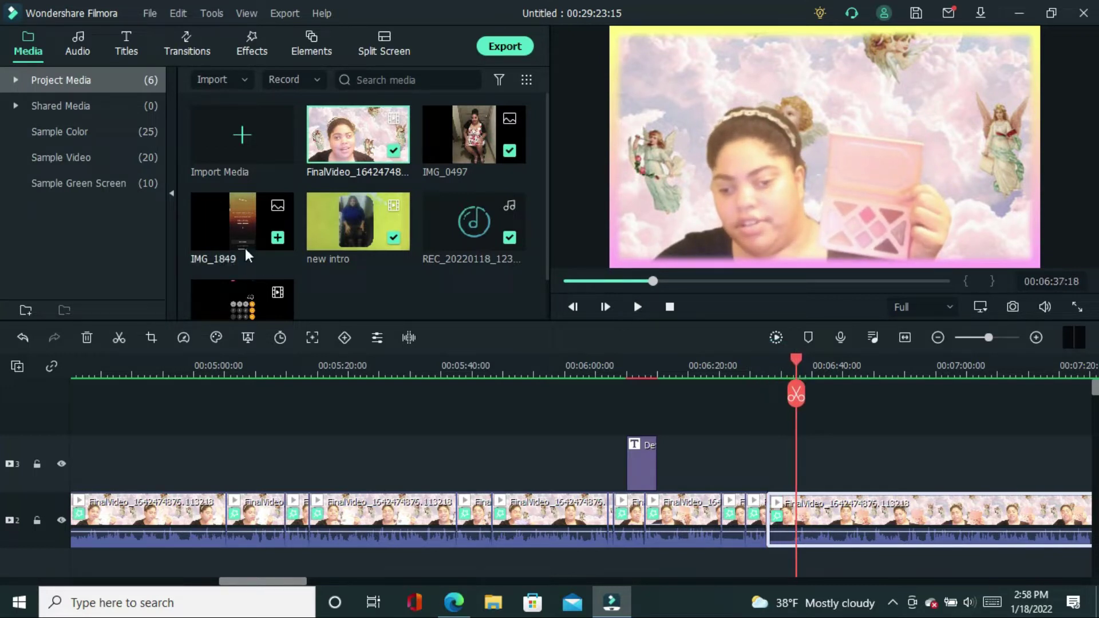
left_click(118, 338)
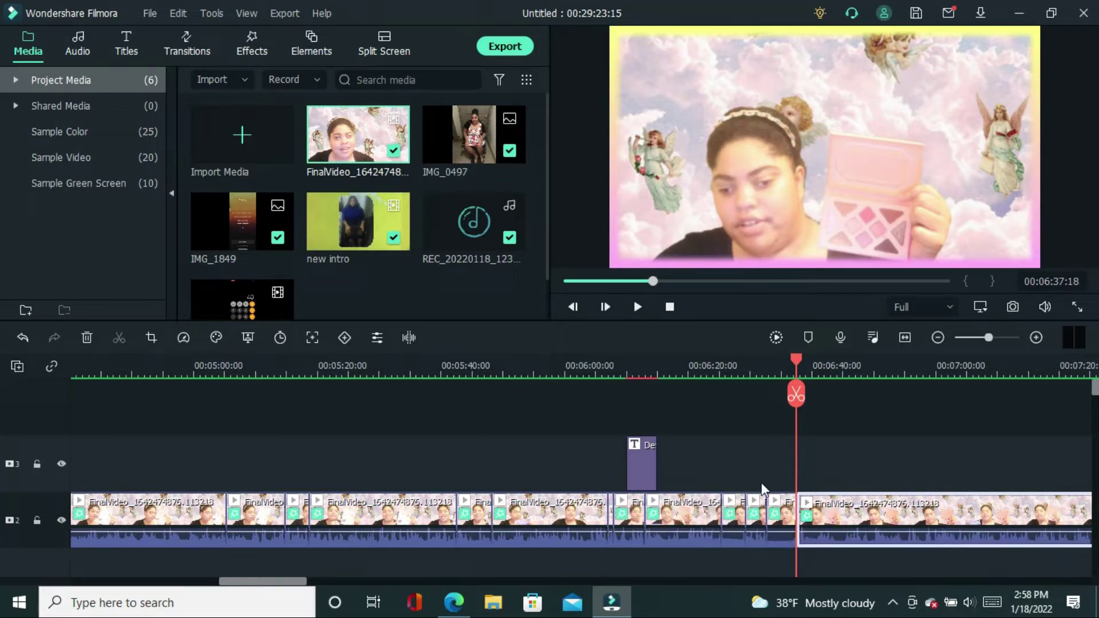
left_click(777, 508)
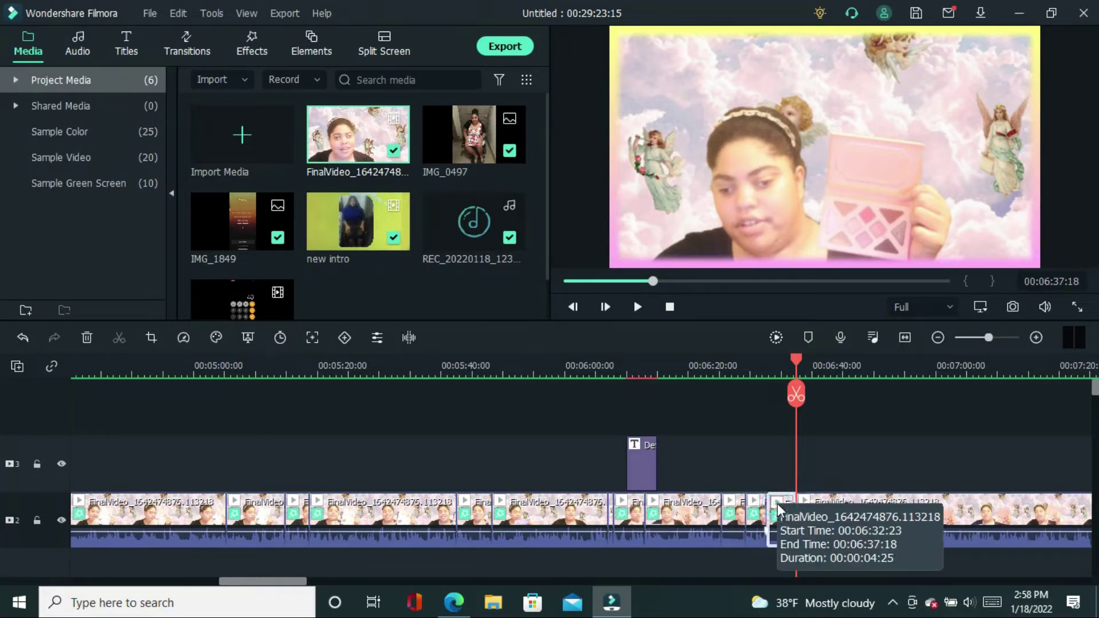
key("Delete")
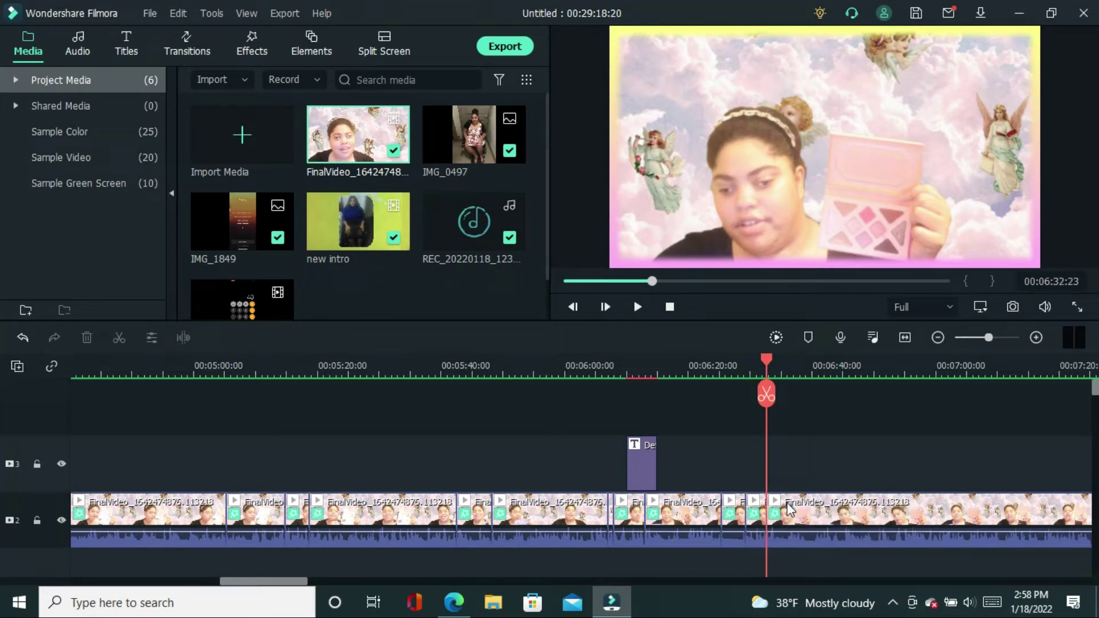
Step: Play back the footage following the cut at 00:06:32:23, and briefly play the intro from the start of the timeline
left_click(641, 307)
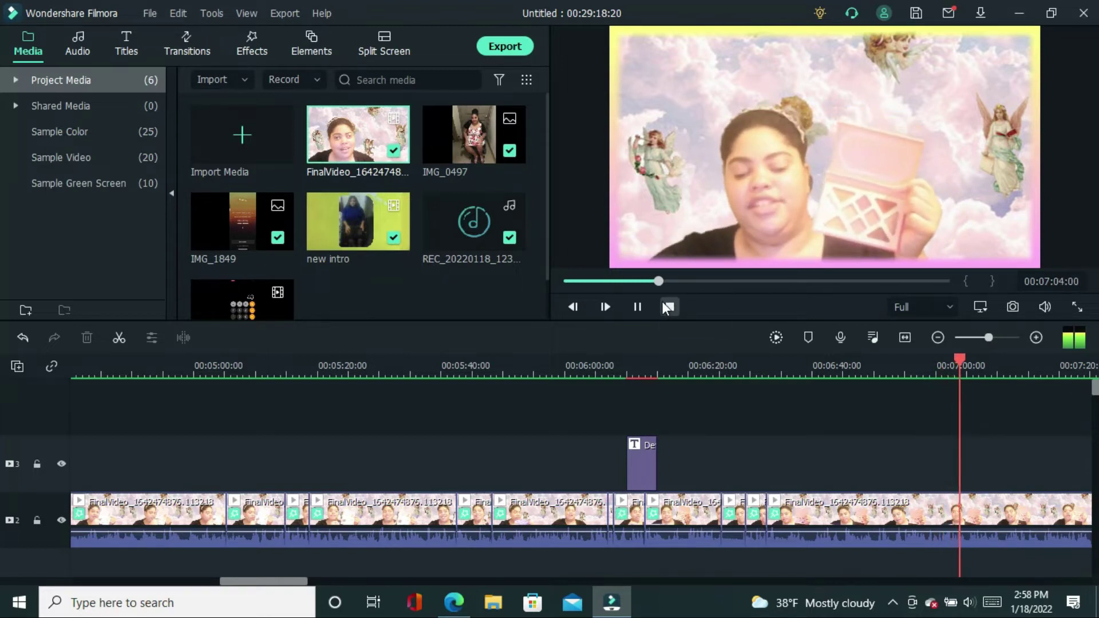
left_click(664, 305)
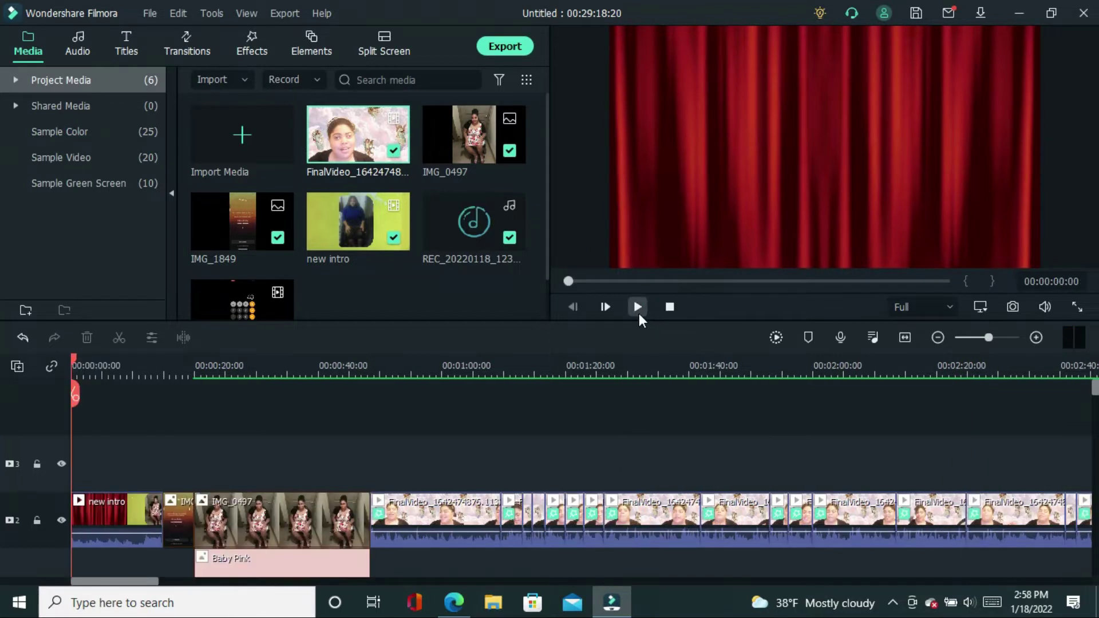
left_click(639, 314)
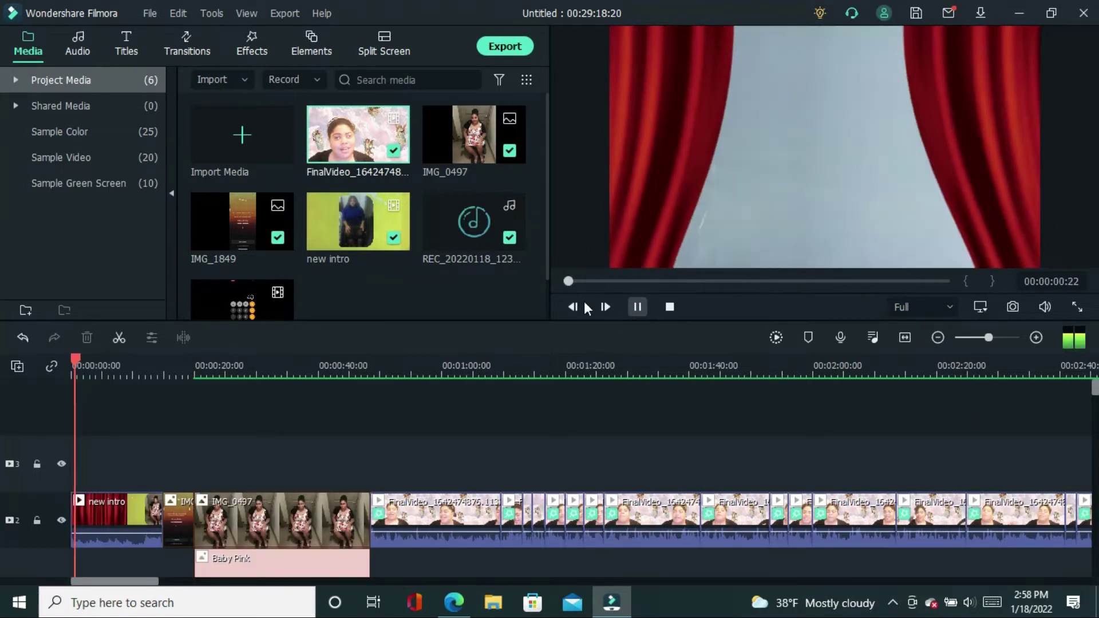
left_click(634, 301)
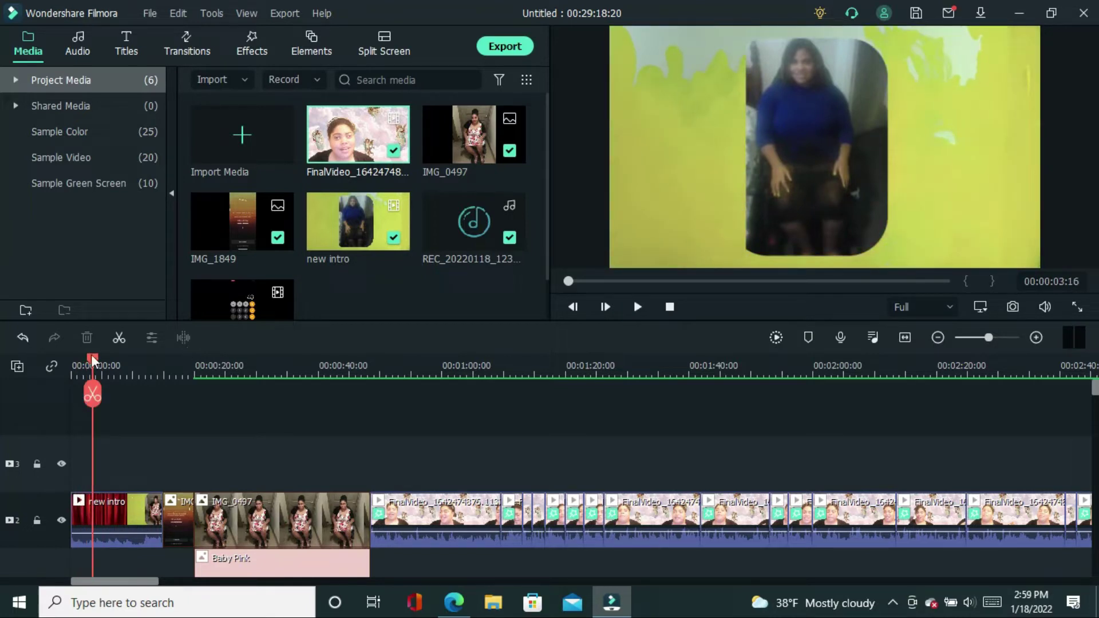
Step: Return to the long clip after the last cut and split it at 00:06:39:04
left_click_drag(93, 361, 1060, 367)
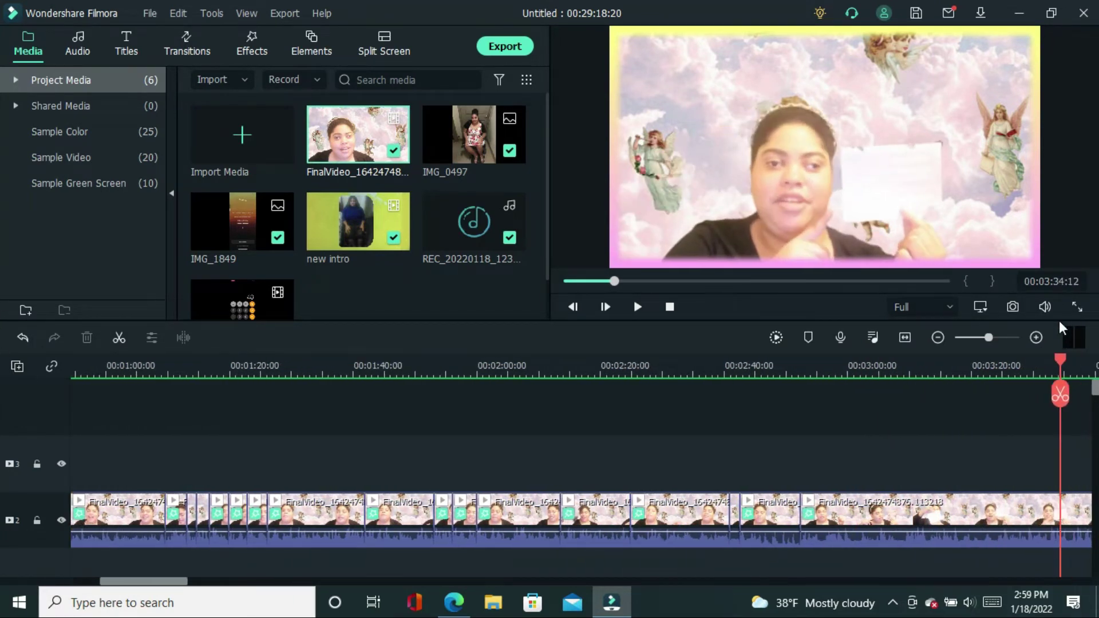
left_click_drag(999, 401, 1093, 461)
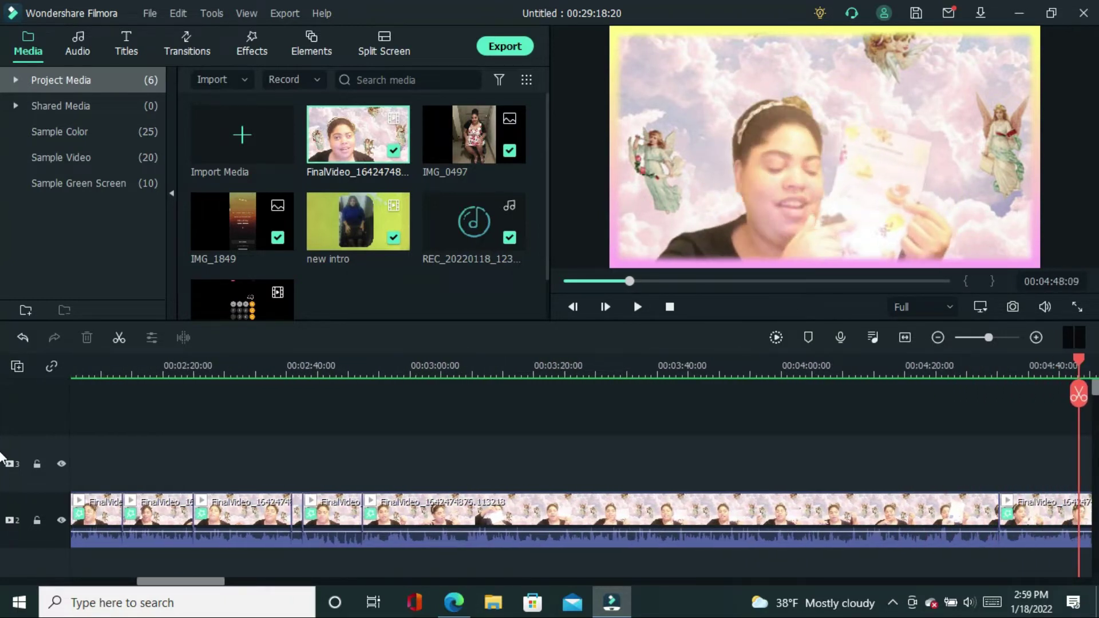
left_click_drag(1072, 495, 1073, 496)
left_click_drag(636, 278, 668, 290)
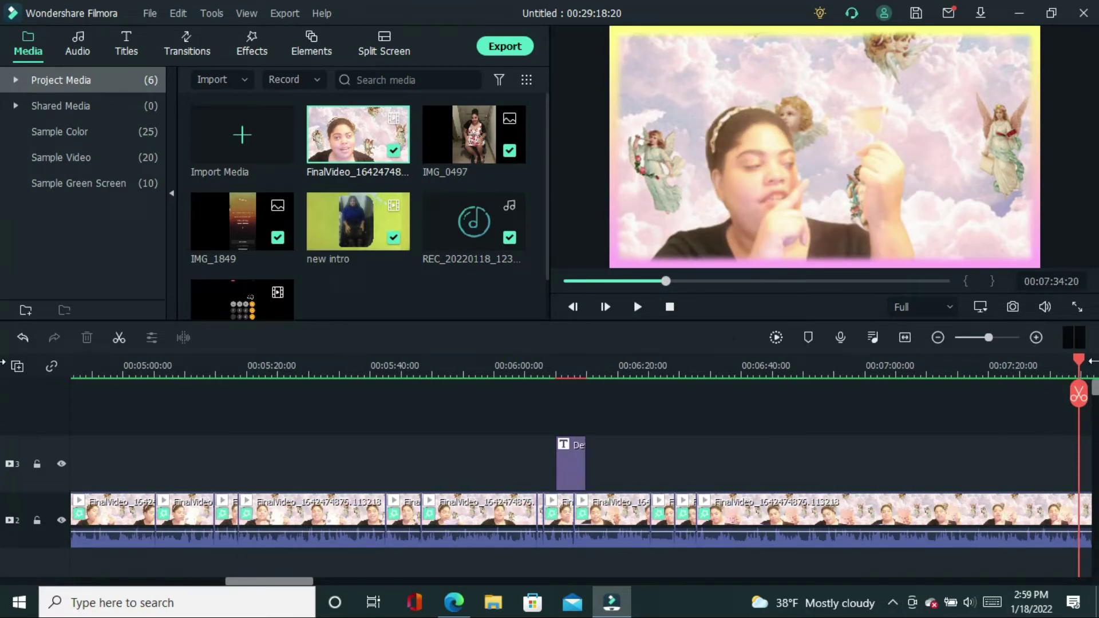
left_click_drag(1078, 371, 593, 456)
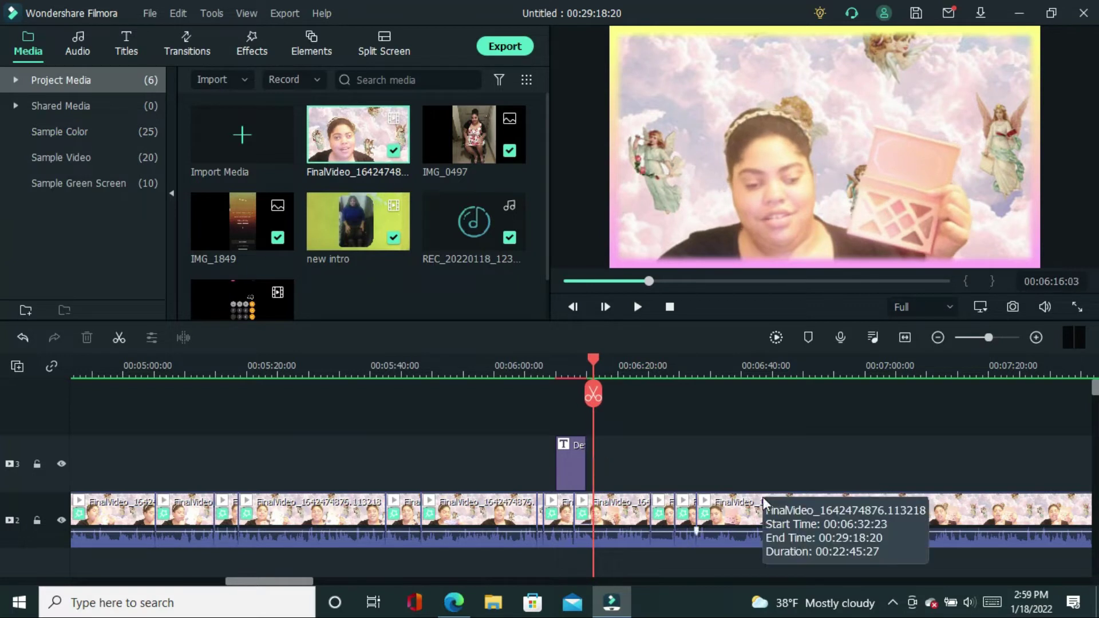
left_click(818, 518)
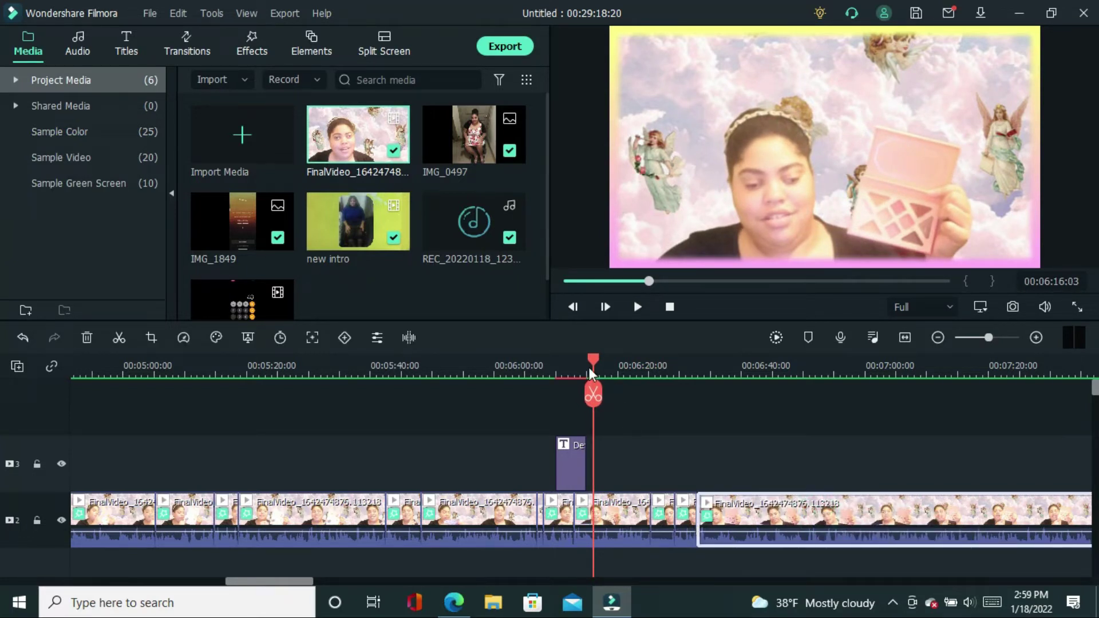
left_click(620, 372)
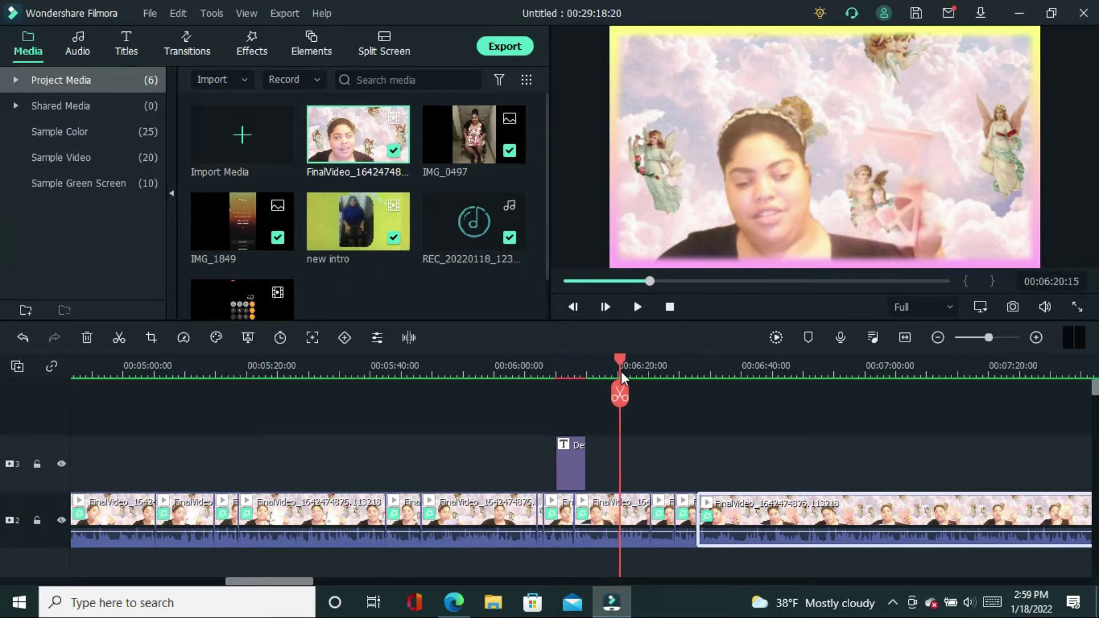
left_click_drag(620, 373, 736, 410)
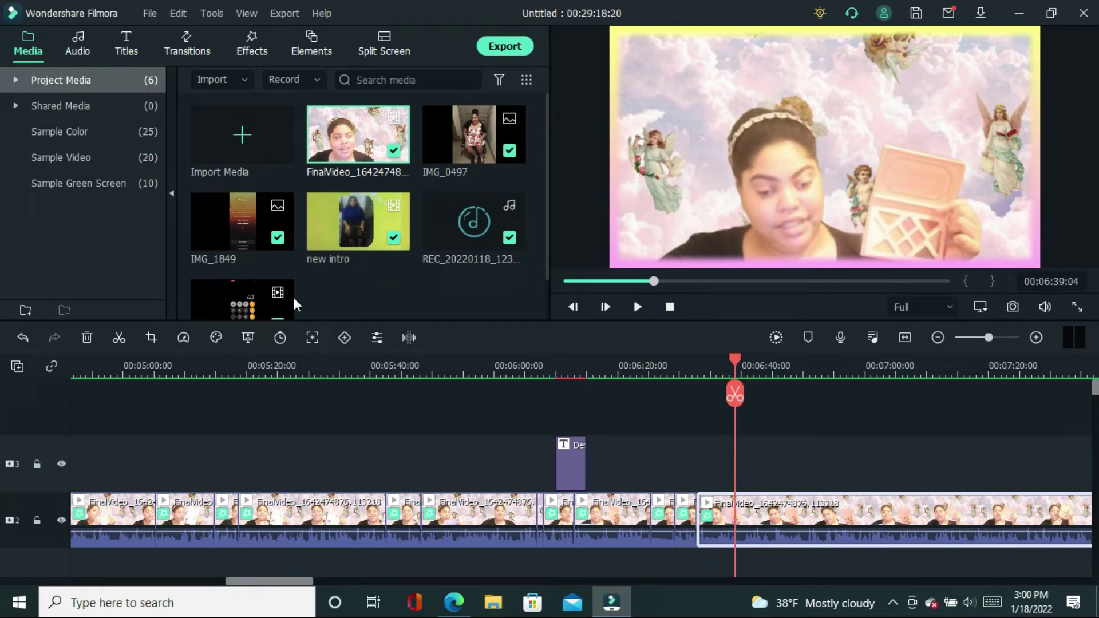
left_click(117, 338)
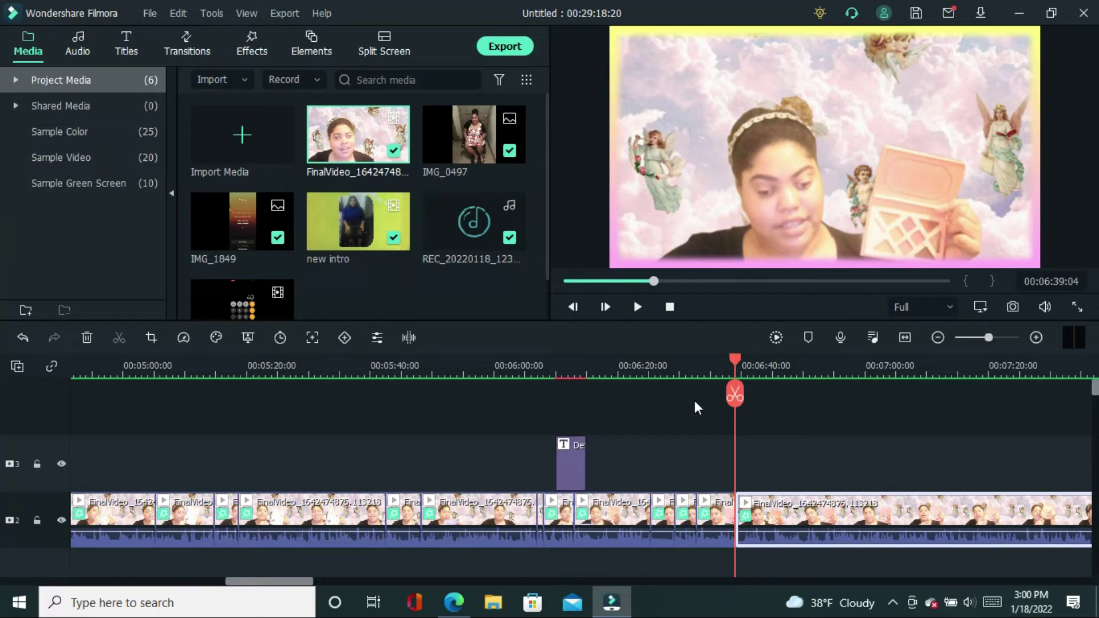
Step: Split the clip again at 00:06:40:13 and delete the short piece between the two splits
left_click_drag(739, 364, 746, 369)
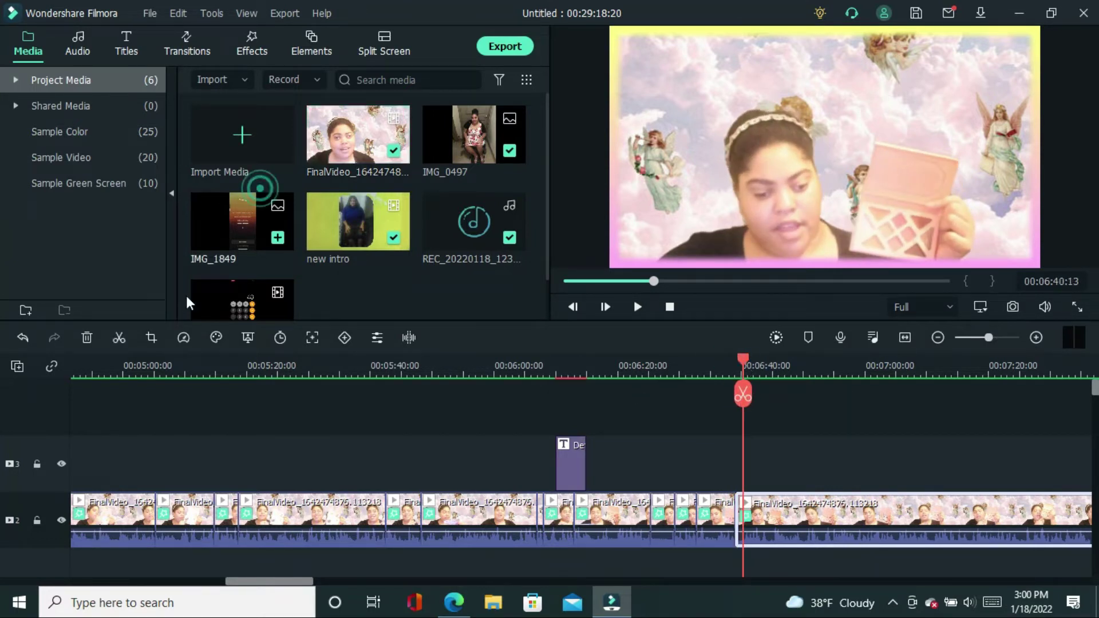
left_click(119, 338)
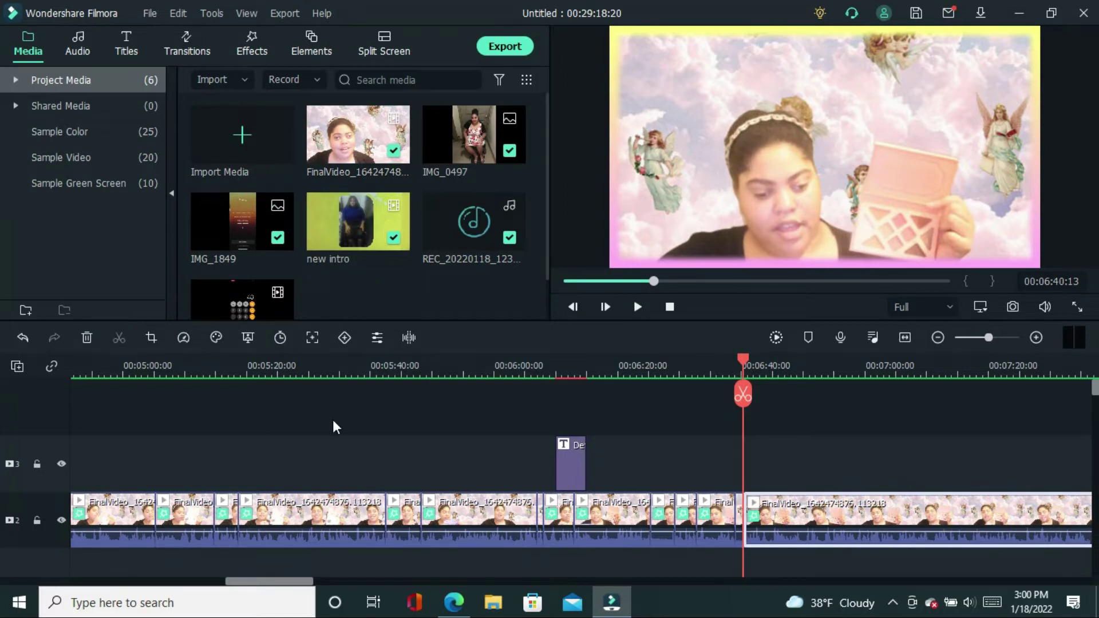
left_click(739, 520)
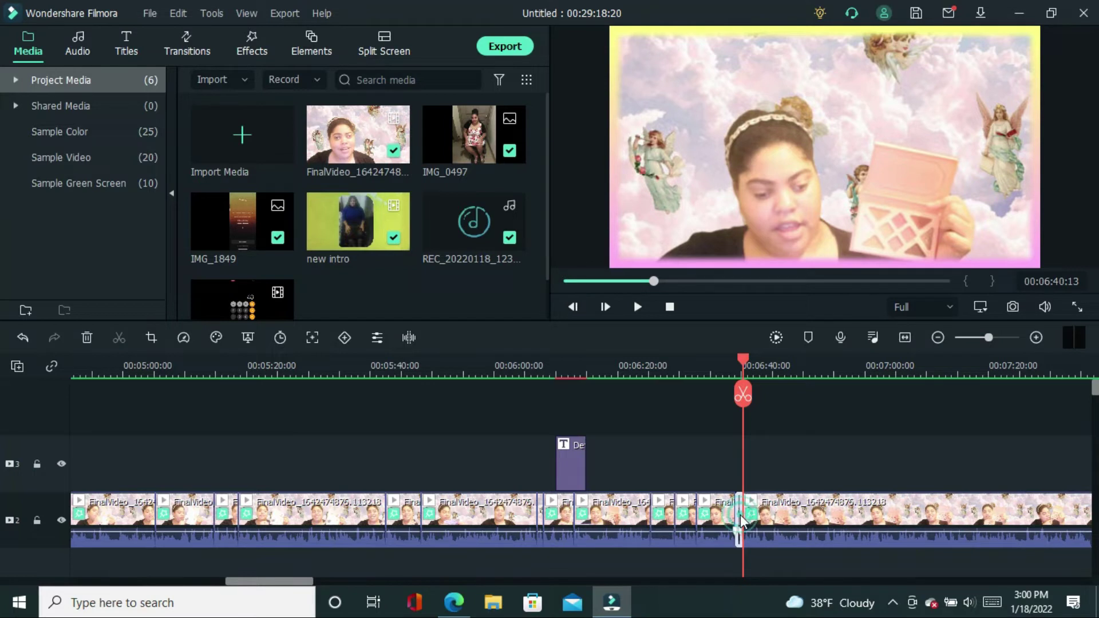
key("Delete")
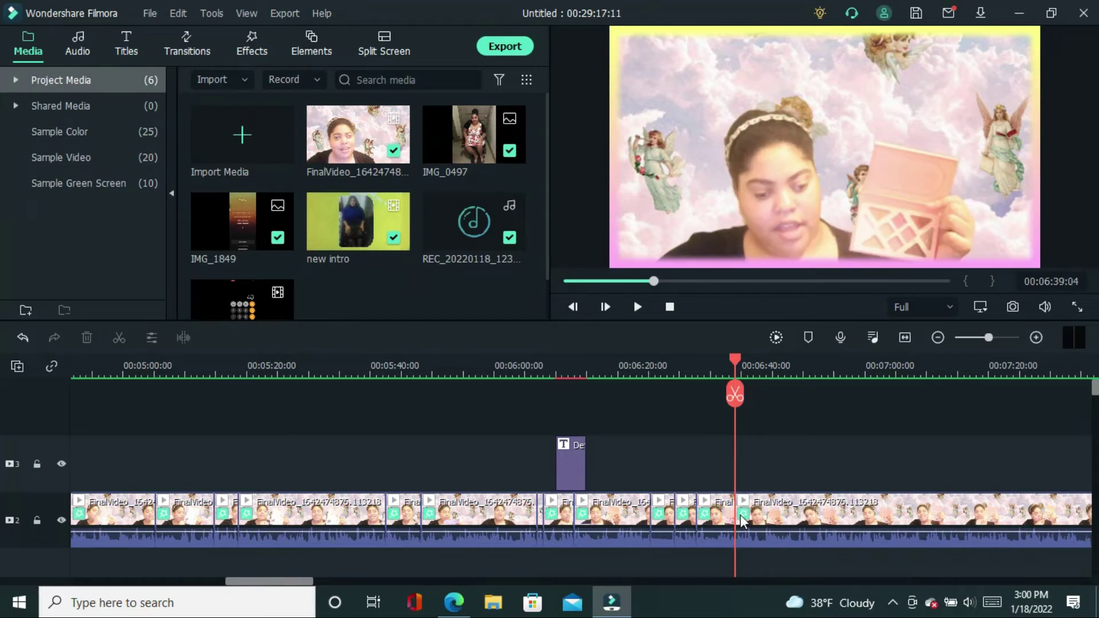
Step: Play back the long clip from the cut at 00:06:39:04 to about 00:07:57
left_click(744, 520)
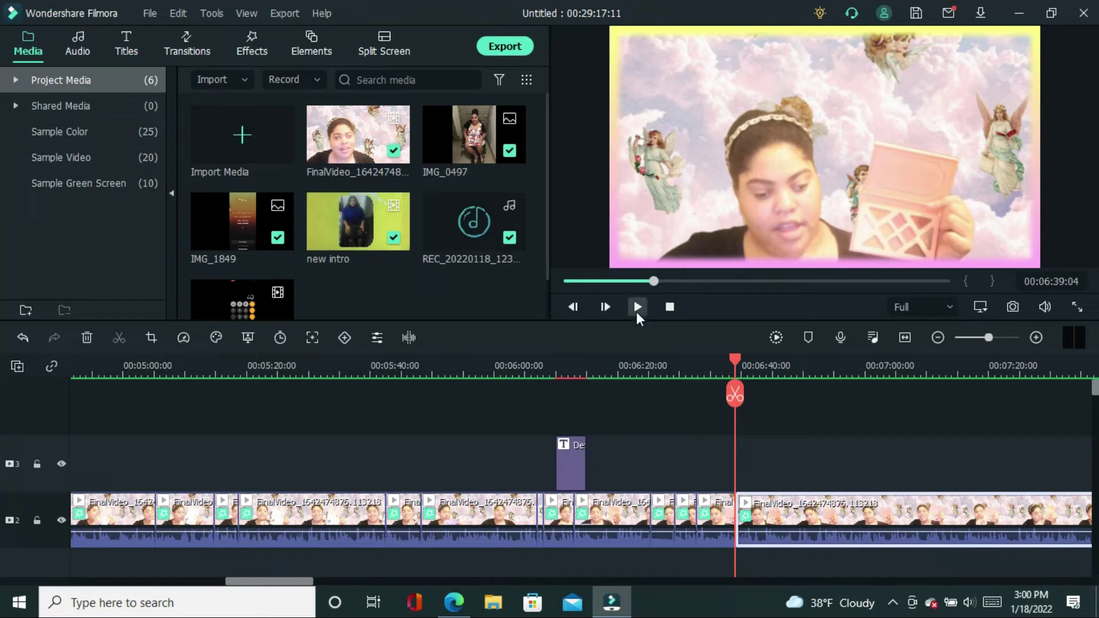
left_click(637, 312)
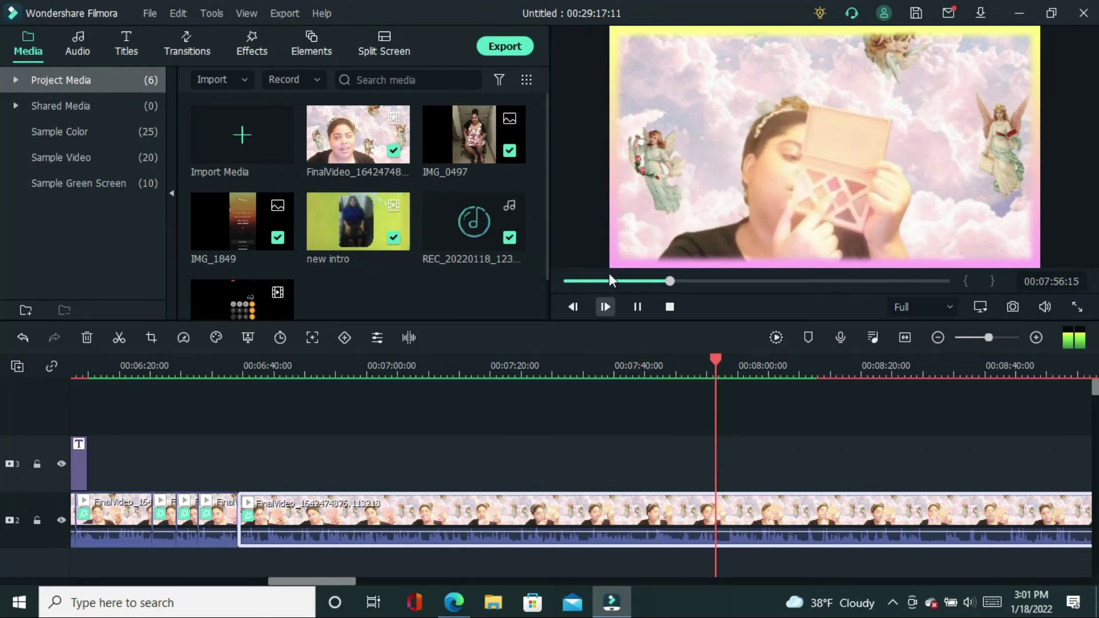
left_click(638, 304)
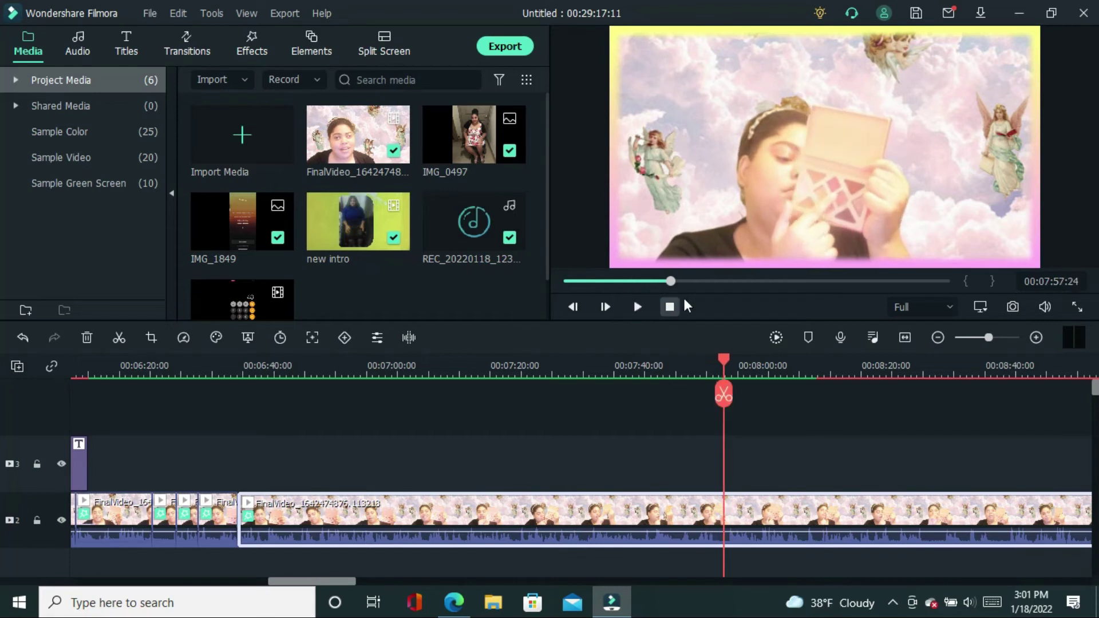
Step: Split the long clip at 00:07:55:29 and 00:07:58:21 and delete the piece between the splits
left_click_drag(728, 371, 712, 372)
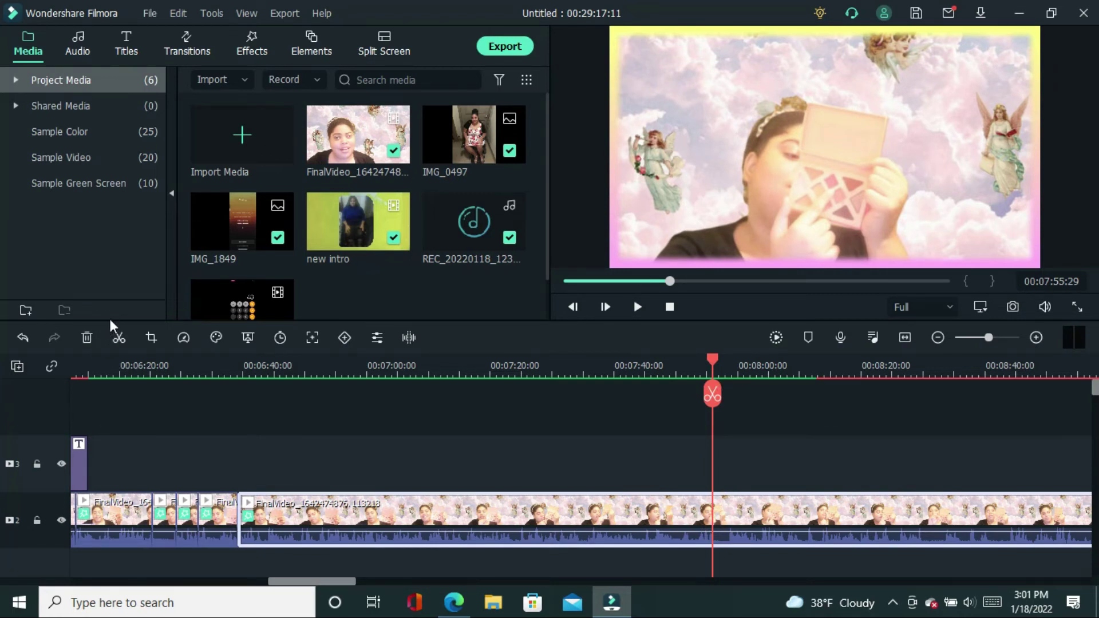
left_click(118, 339)
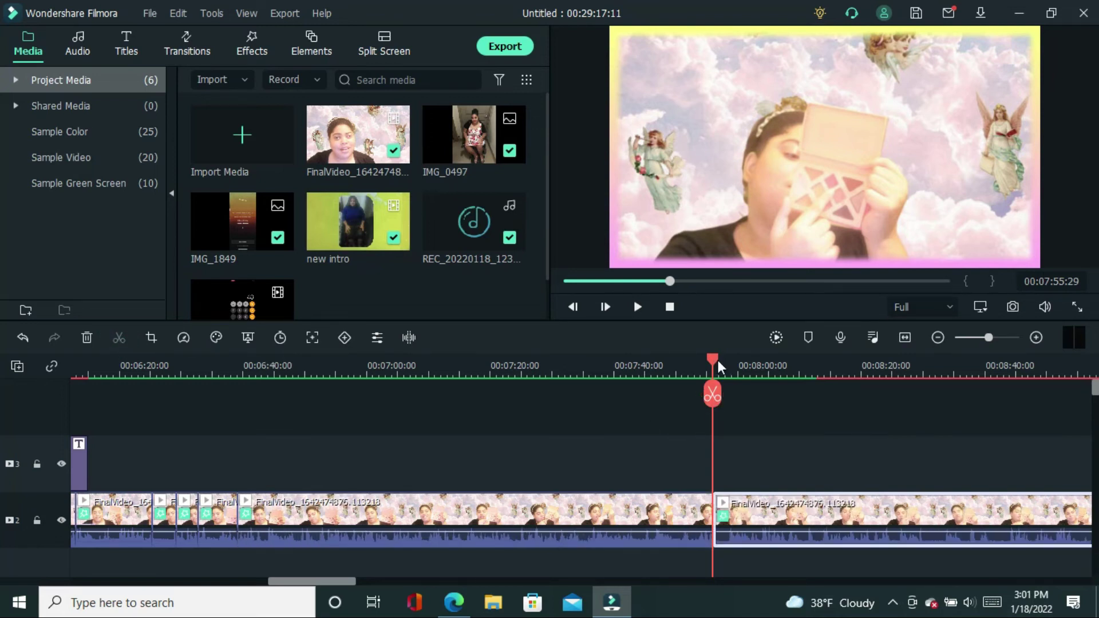
left_click_drag(713, 358, 732, 374)
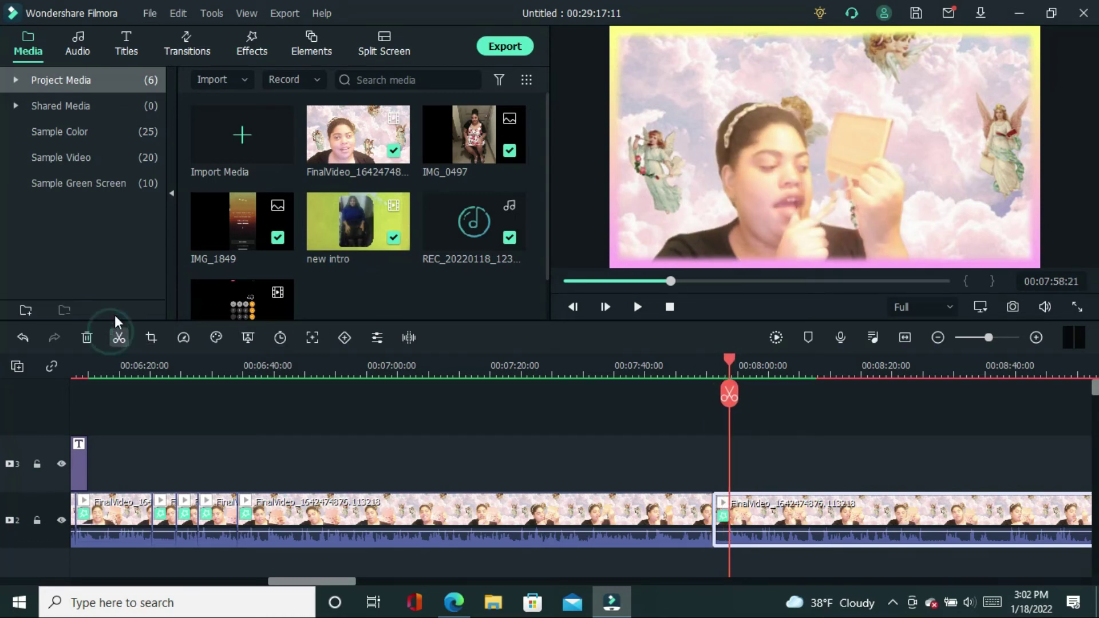
left_click(117, 338)
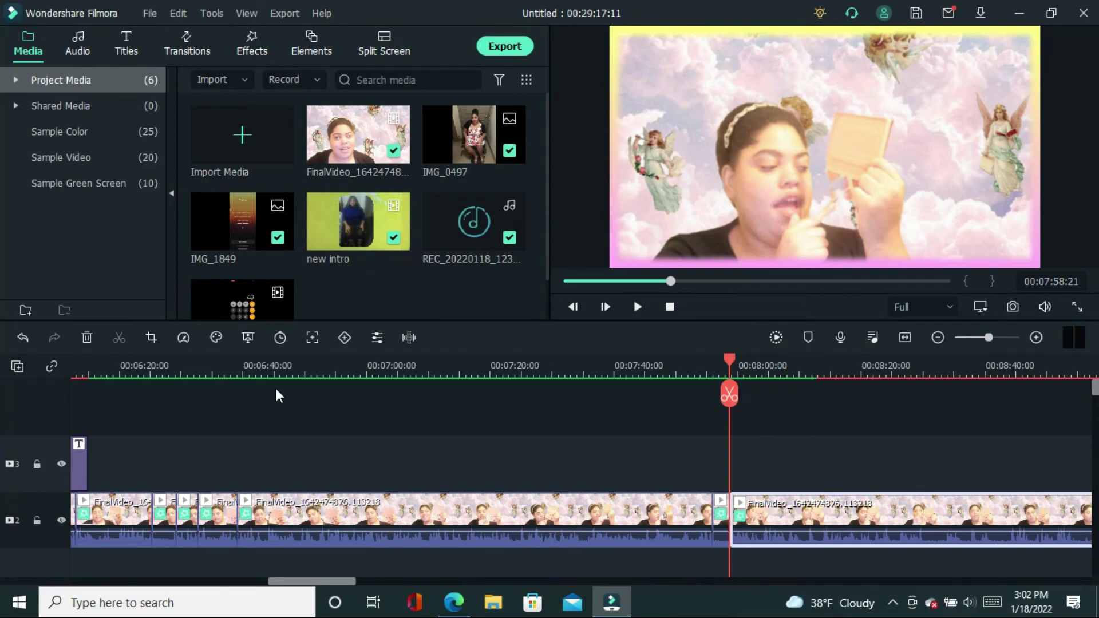
left_click(723, 506)
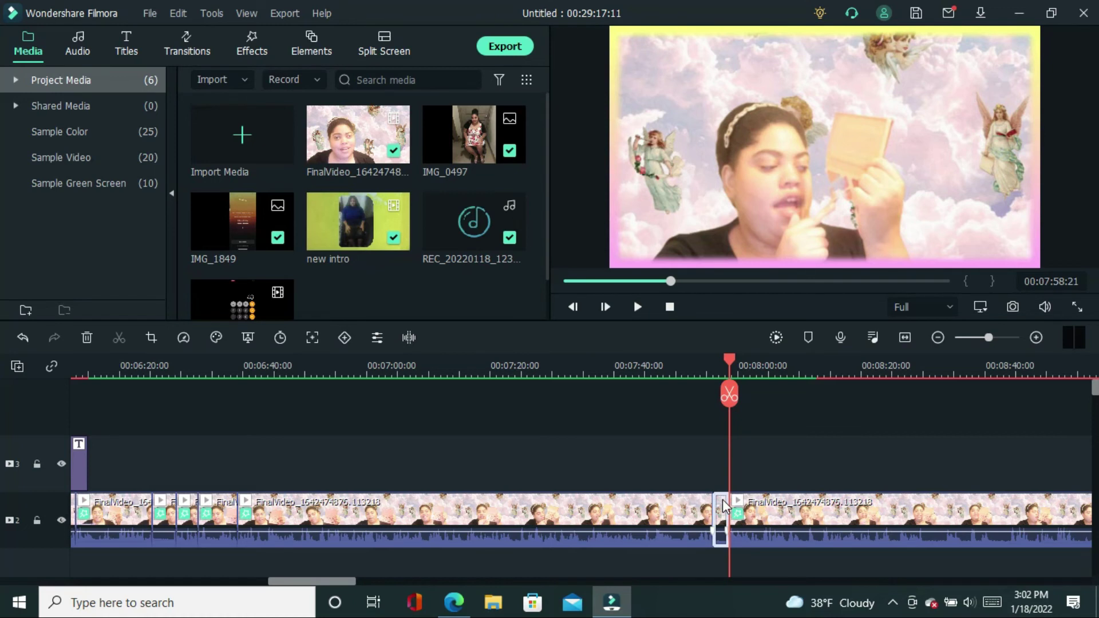
key("Delete")
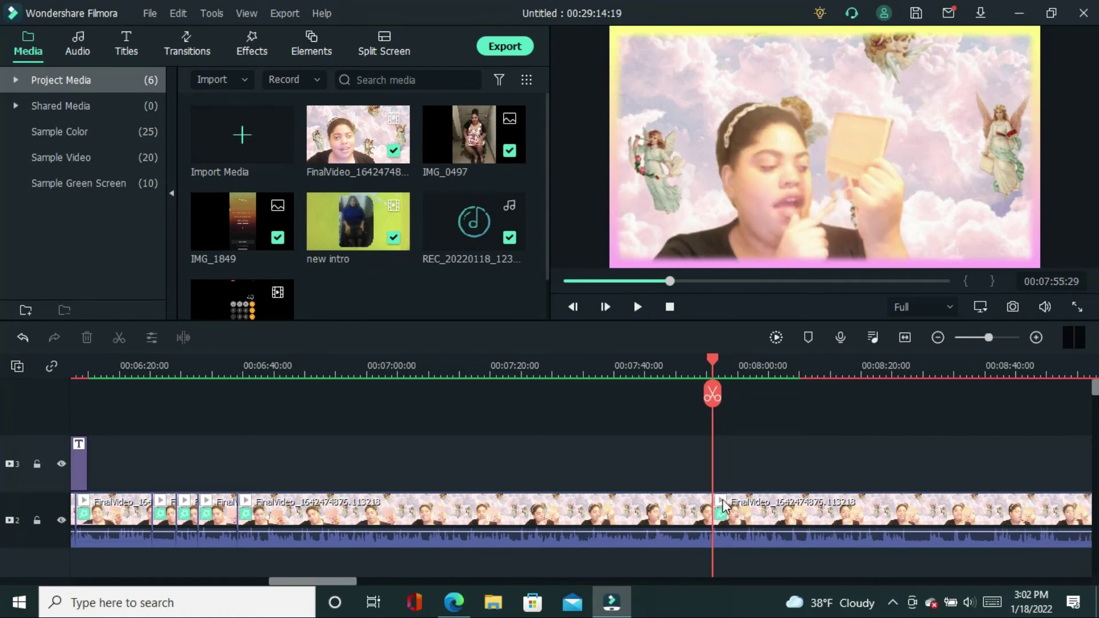
left_click(834, 515)
double_click(835, 512)
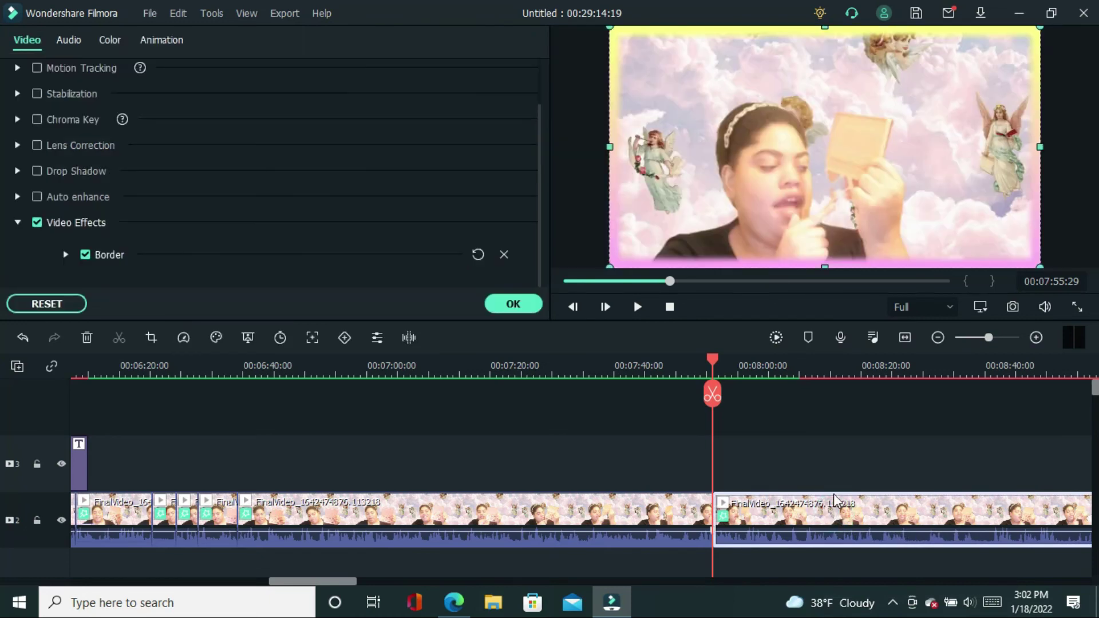
left_click(364, 389)
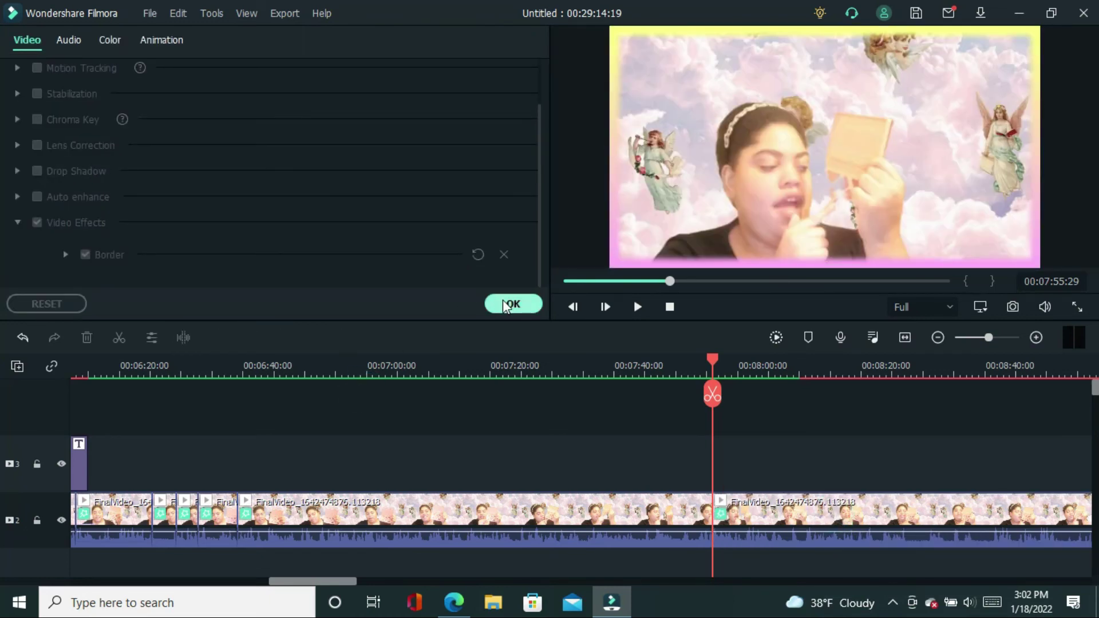
left_click(503, 301)
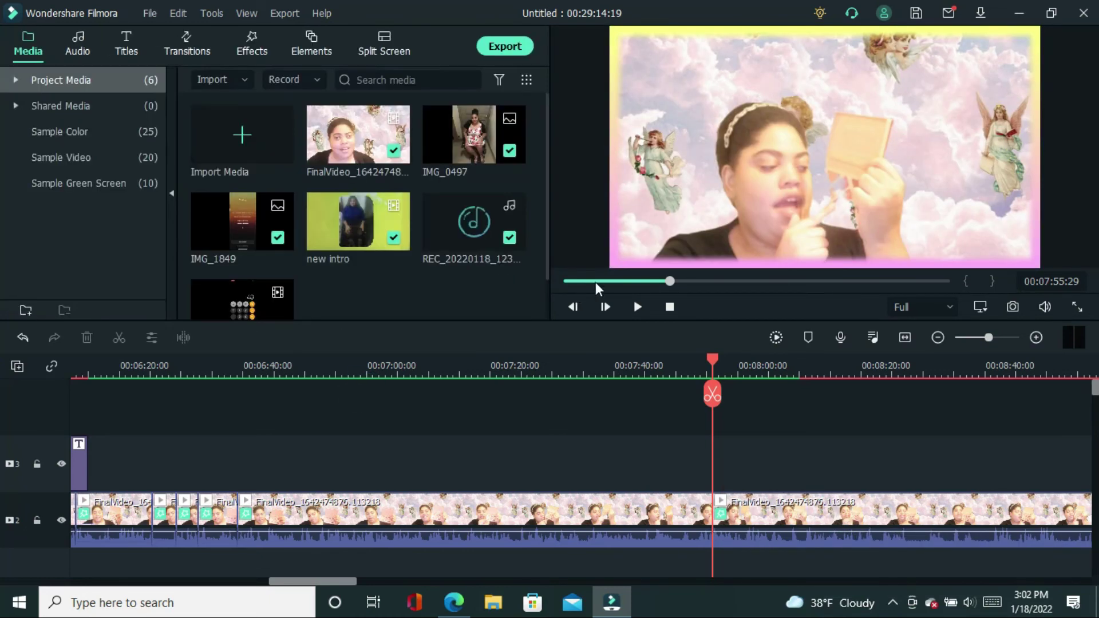